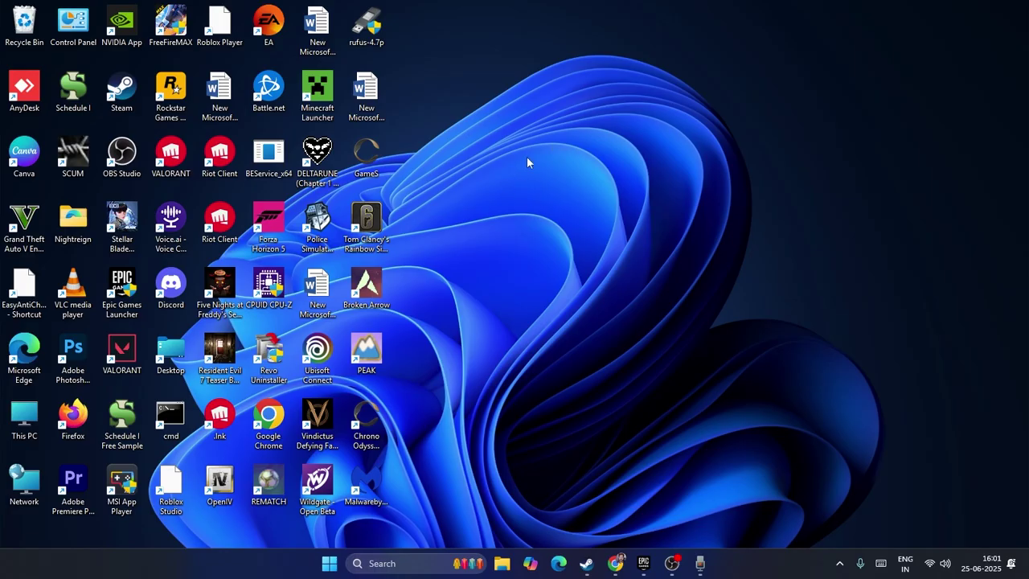
left_click(585, 566)
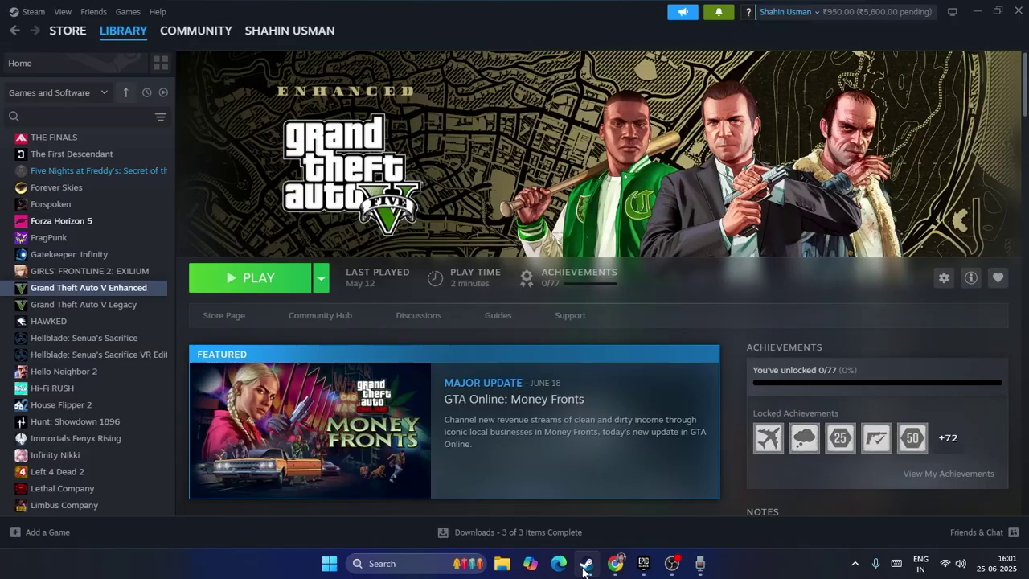
left_click(585, 566)
left_click(639, 569)
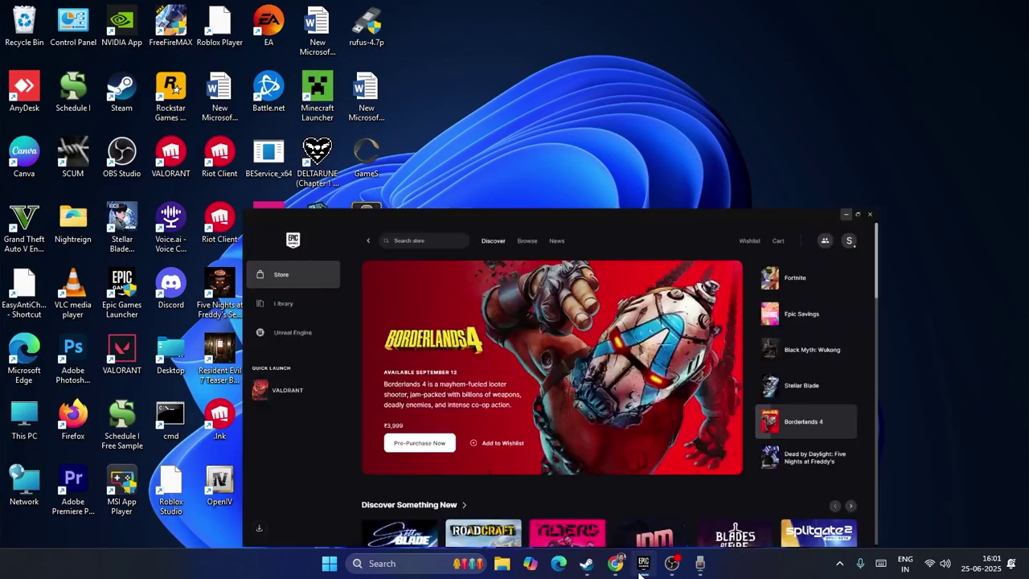
left_click(637, 573)
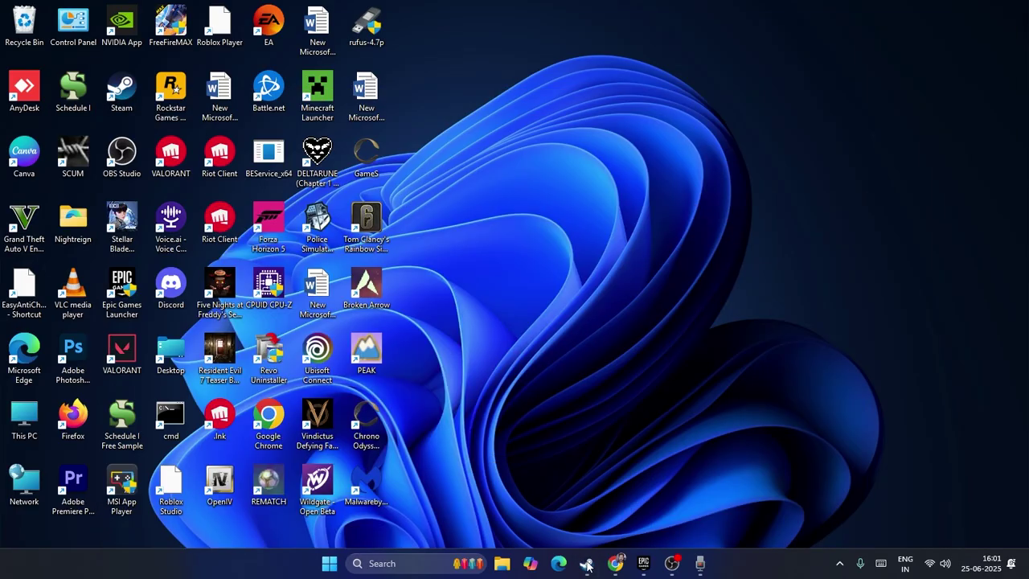
Switch to Steam and browse the local files of Grand Theft Auto V Enhanced
left_click(587, 566)
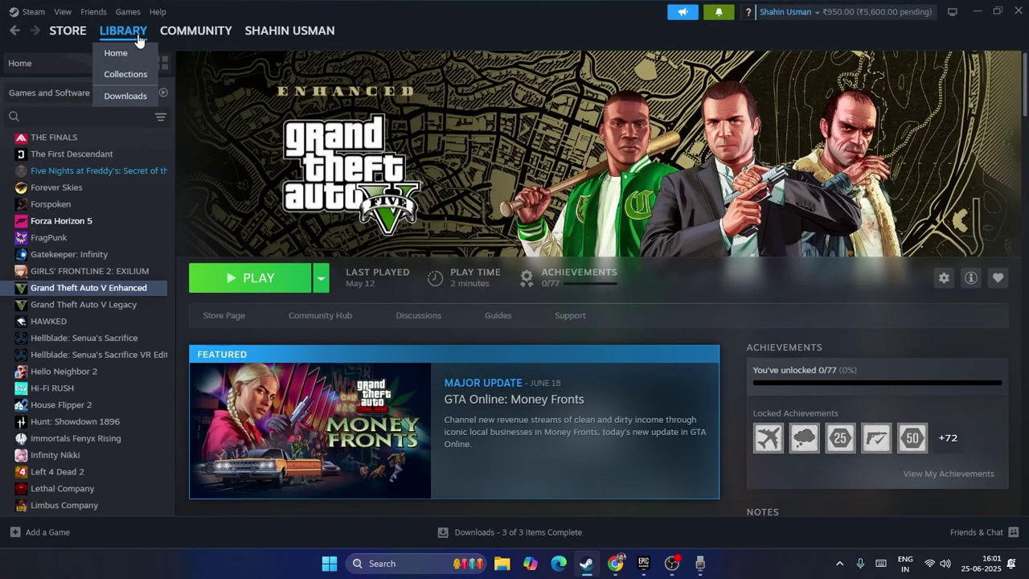
right_click(100, 293)
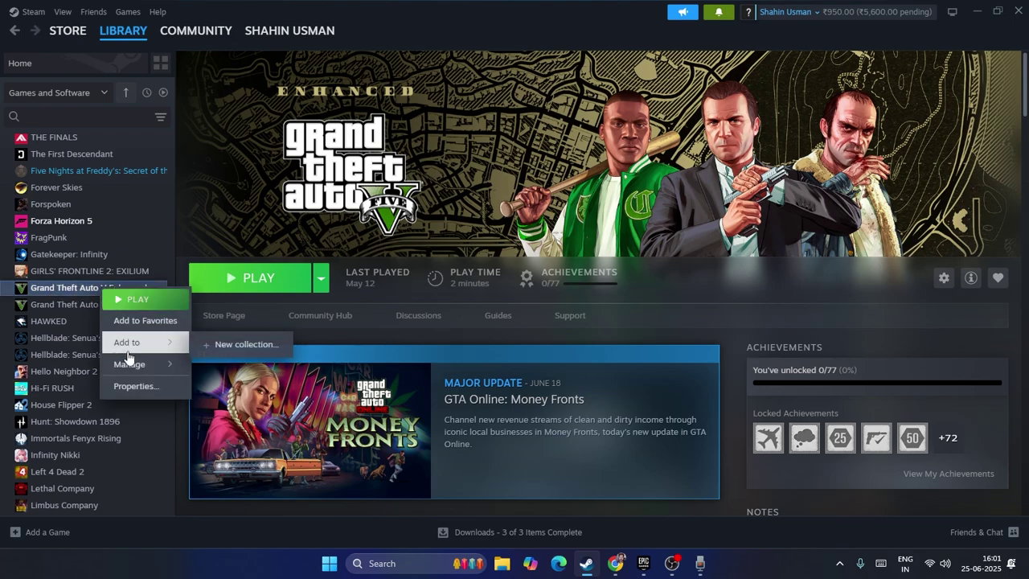
mouse_move(132, 366)
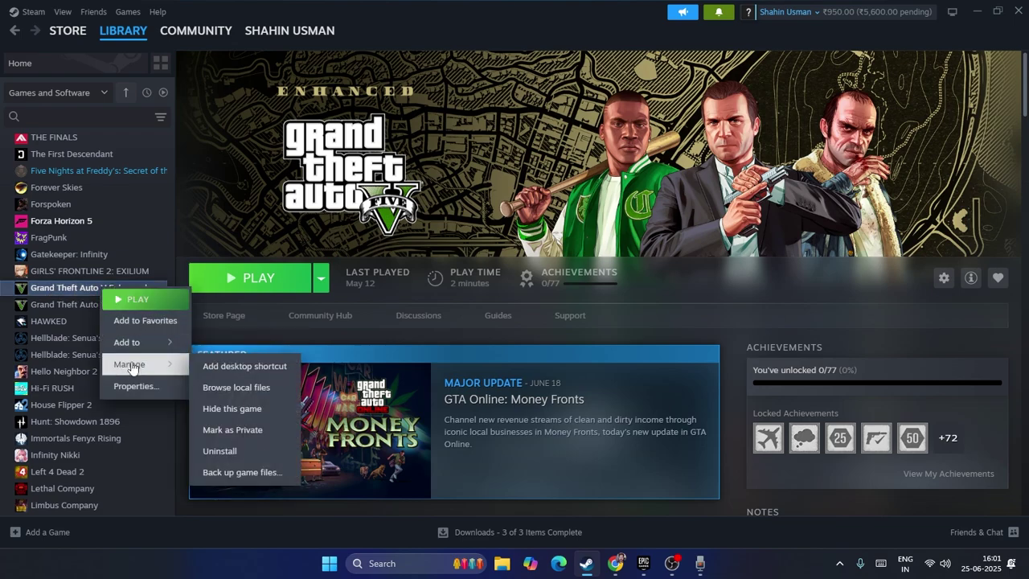
left_click(258, 388)
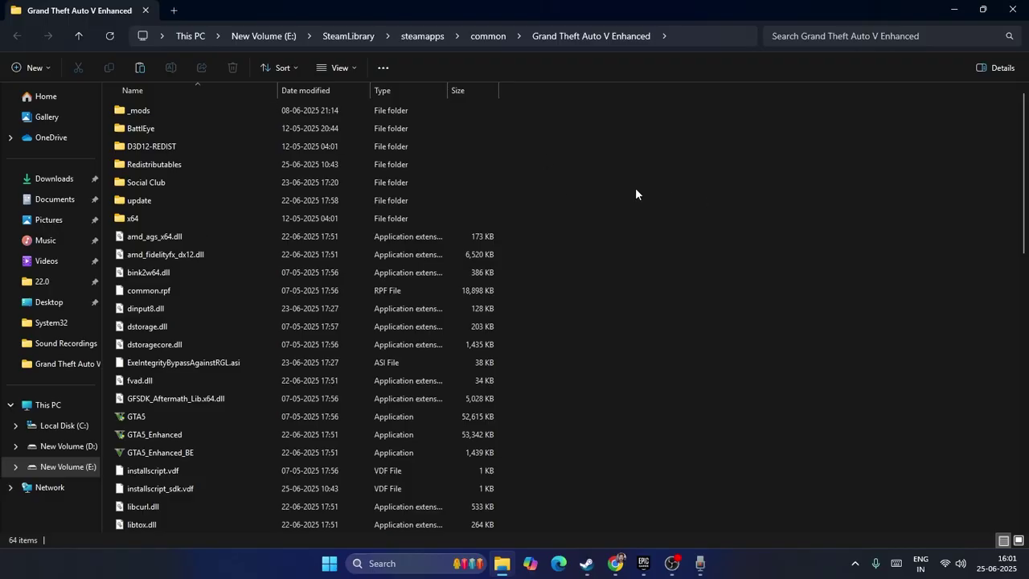
Search the Grand Theft Auto V Enhanced folder for "Xin" and delete Xinput1_4.dll
scroll(635, 189, "down", 13)
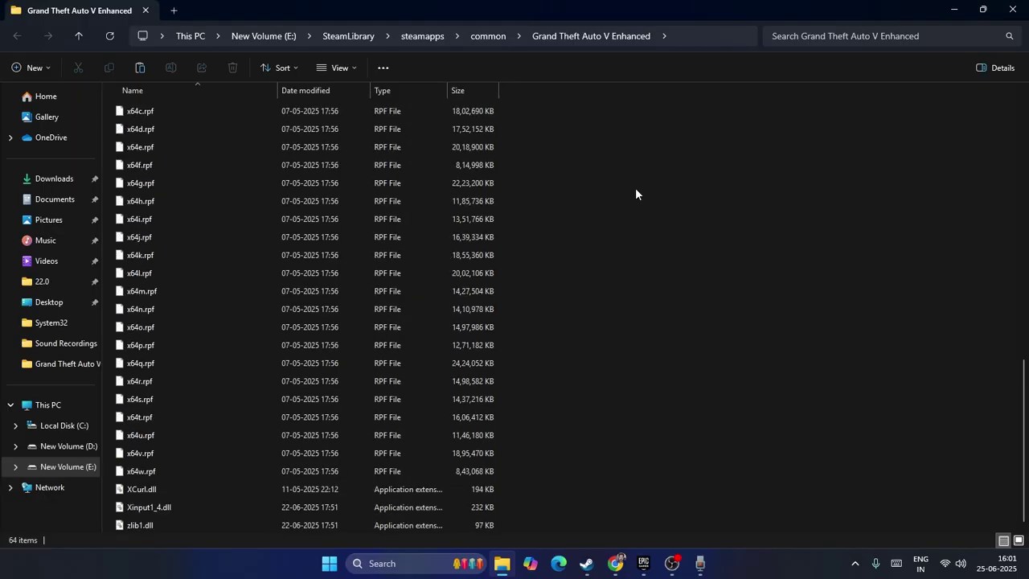
scroll(219, 193, "up", 2)
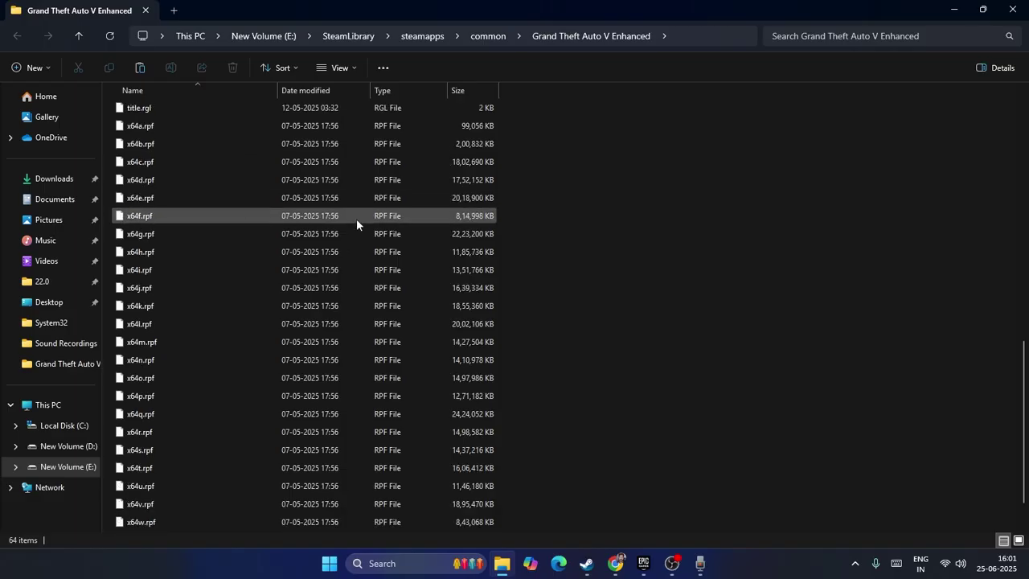
scroll(687, 244, "down", 1)
left_click(794, 44)
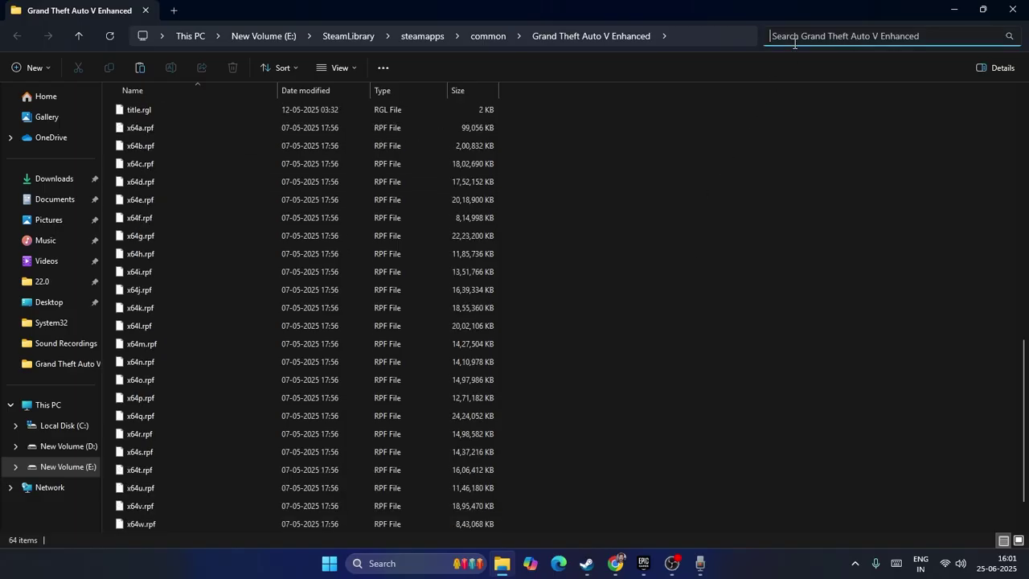
type("xIN")
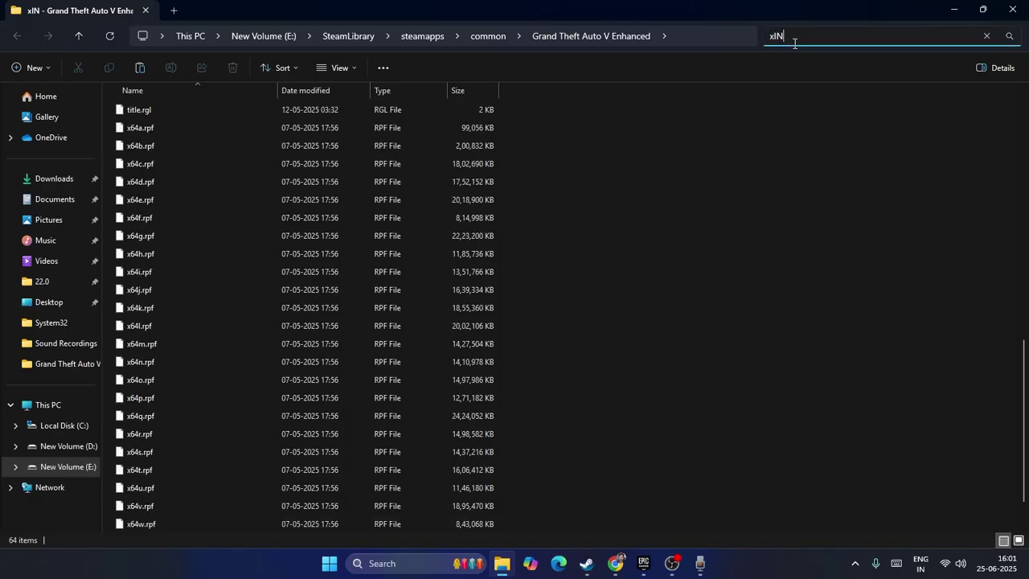
type("Xin")
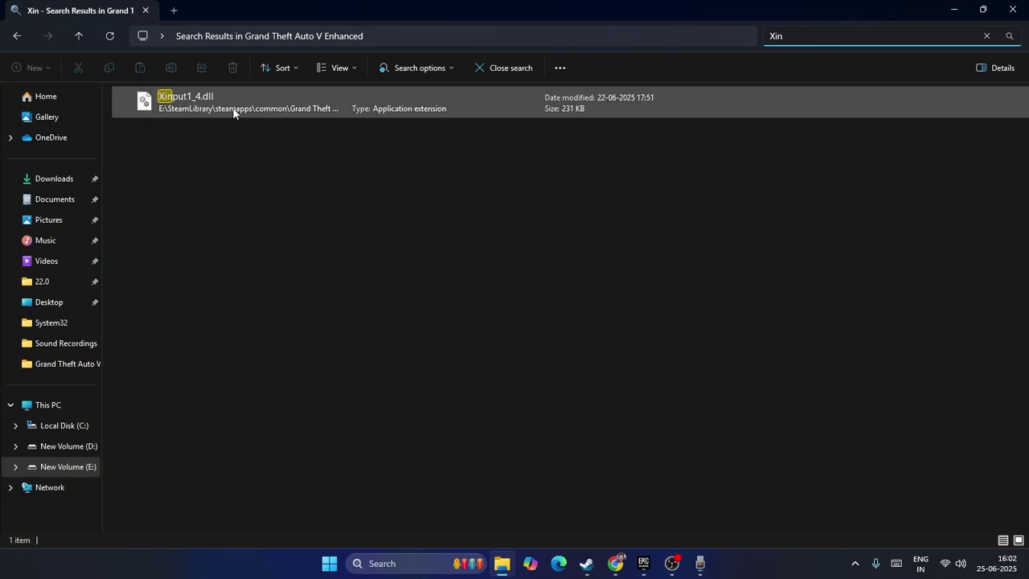
right_click(213, 103)
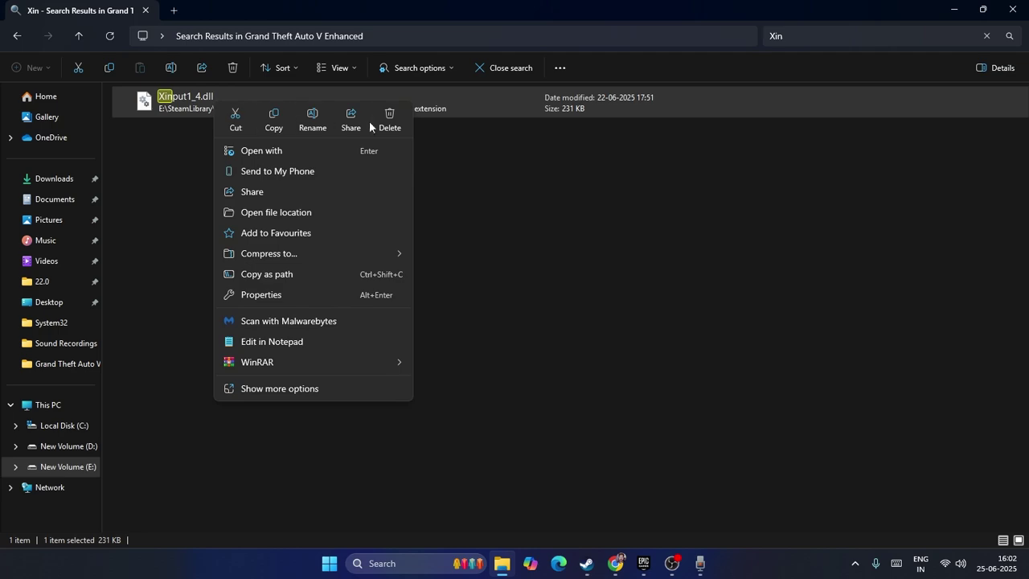
left_click(391, 124)
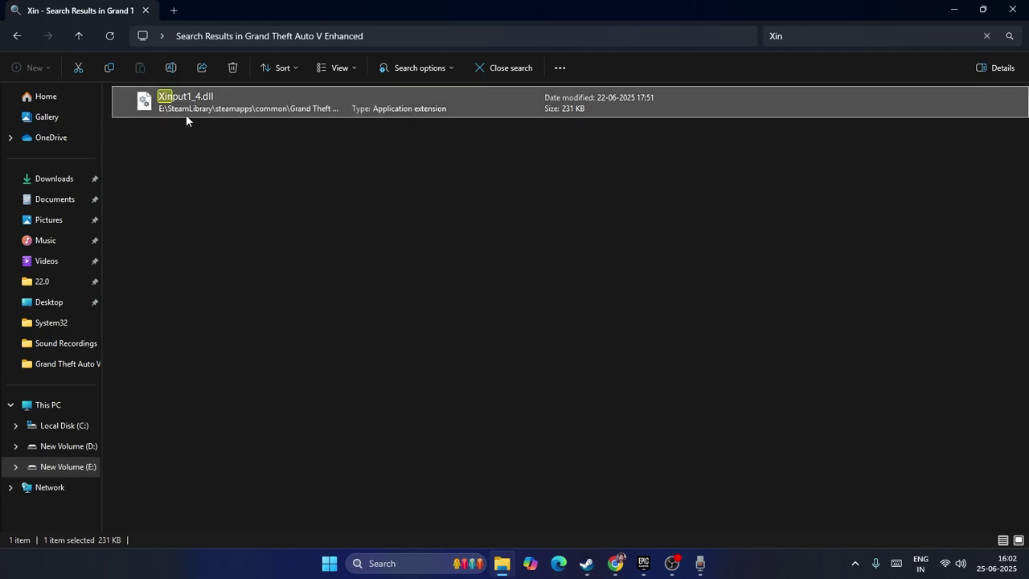
Try to delete the Xinput1_4.dll search result again, and dismiss the error dialog
left_click(232, 68)
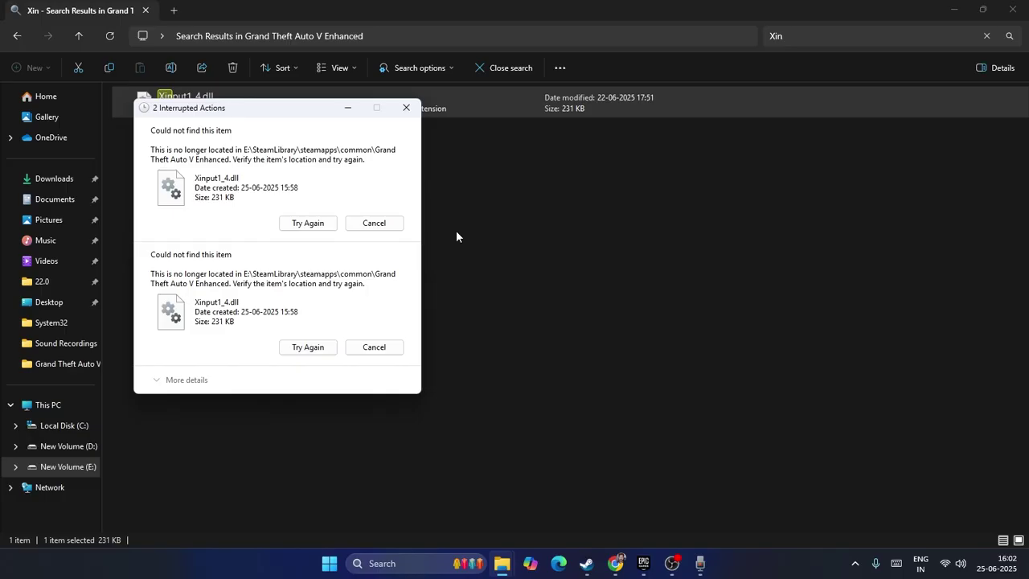
left_click(309, 224)
left_click(374, 222)
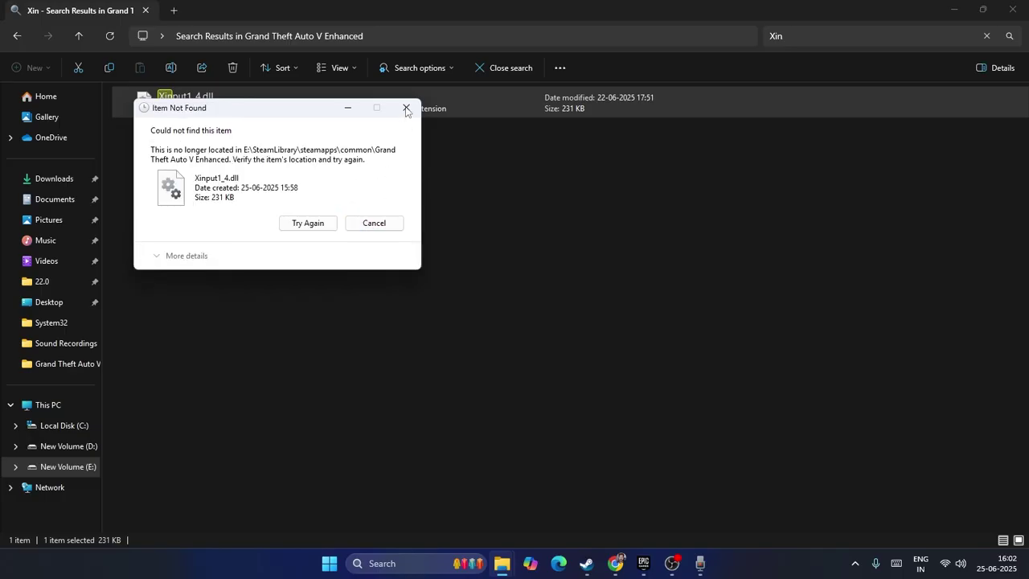
left_click(374, 222)
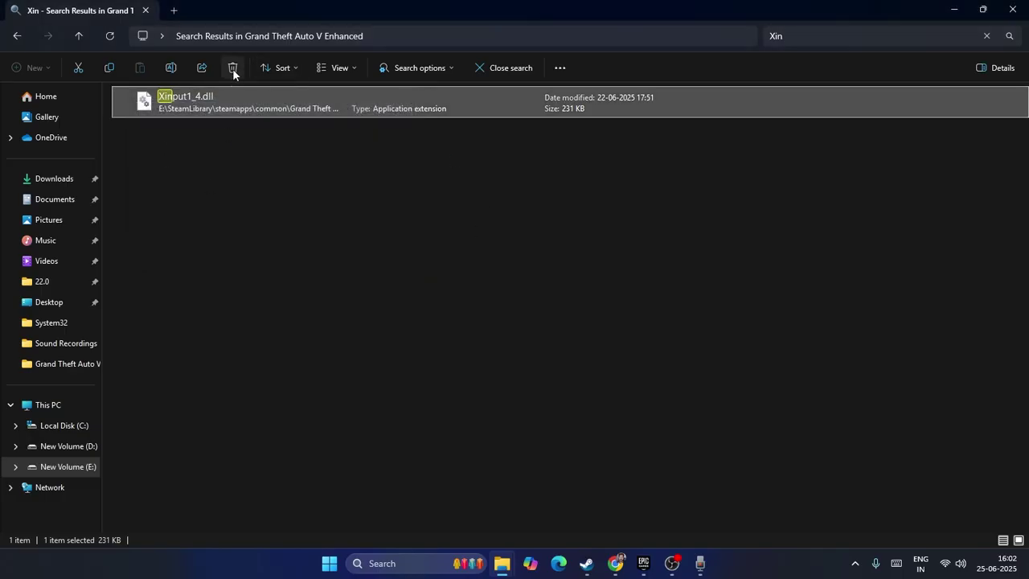
left_click(356, 285)
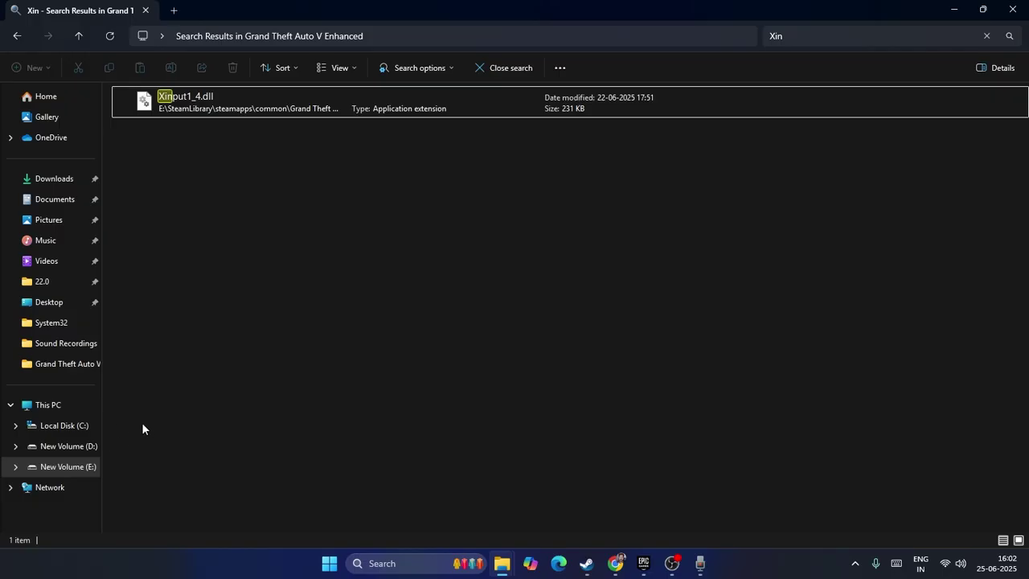
Browse to E:\SteamLibrary\steamapps\common\Grand Theft Auto V Enhanced and check its file list for Xinput1_4.dll
left_click(90, 467)
double_click(171, 164)
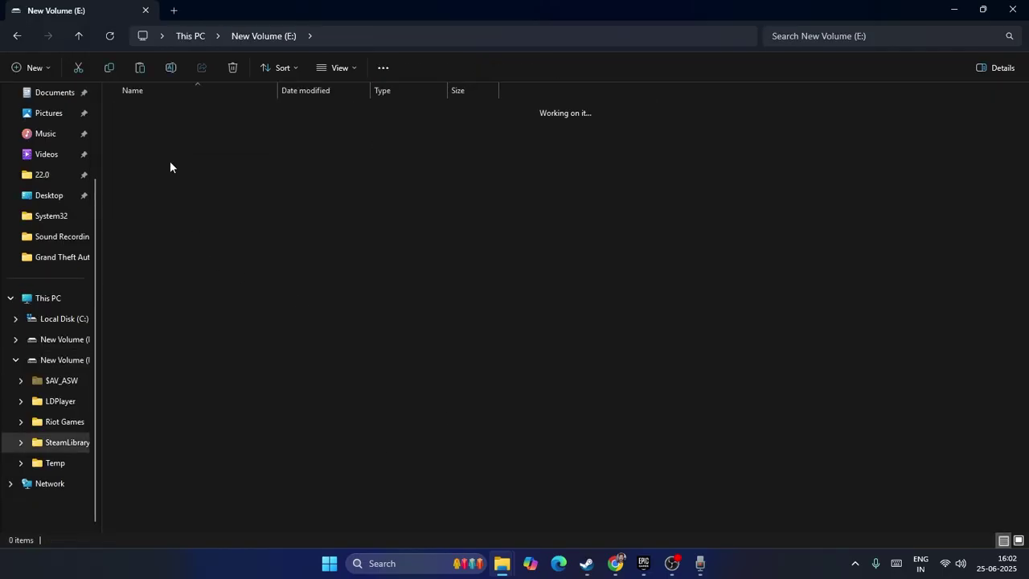
double_click(172, 114)
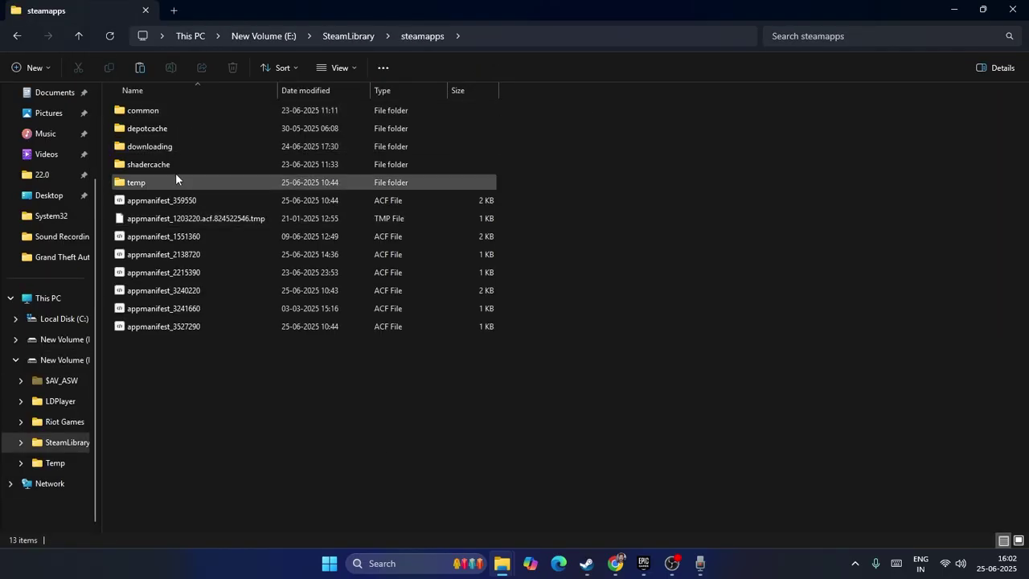
double_click(158, 114)
left_click(177, 166)
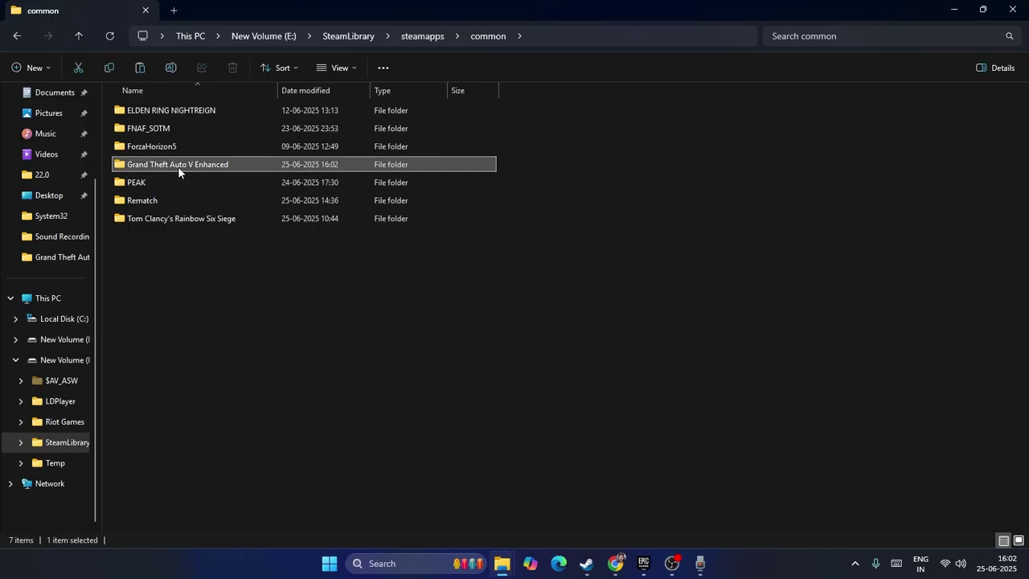
double_click(177, 166)
scroll(384, 270, "down", 13)
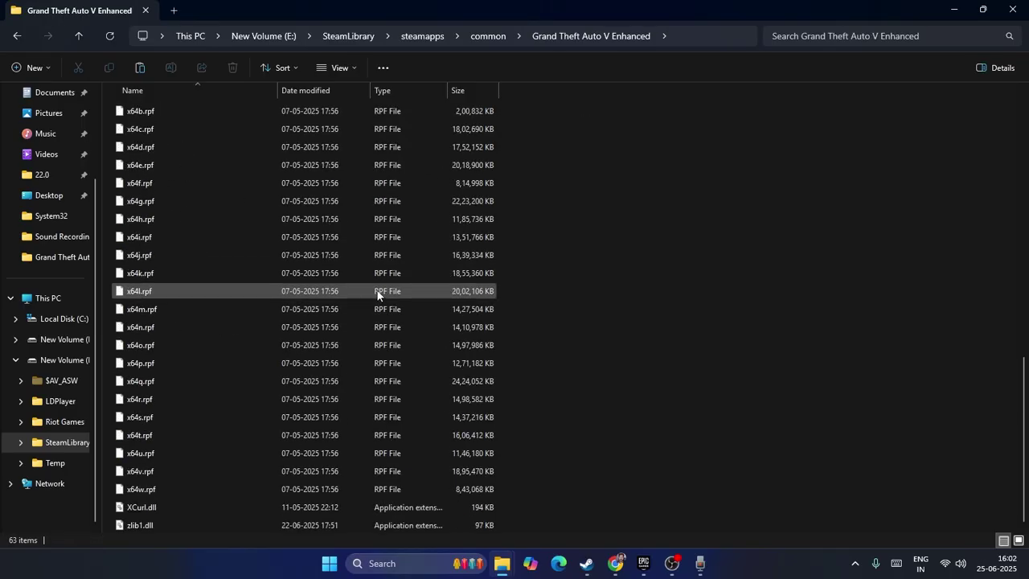
scroll(218, 454, "up", 5)
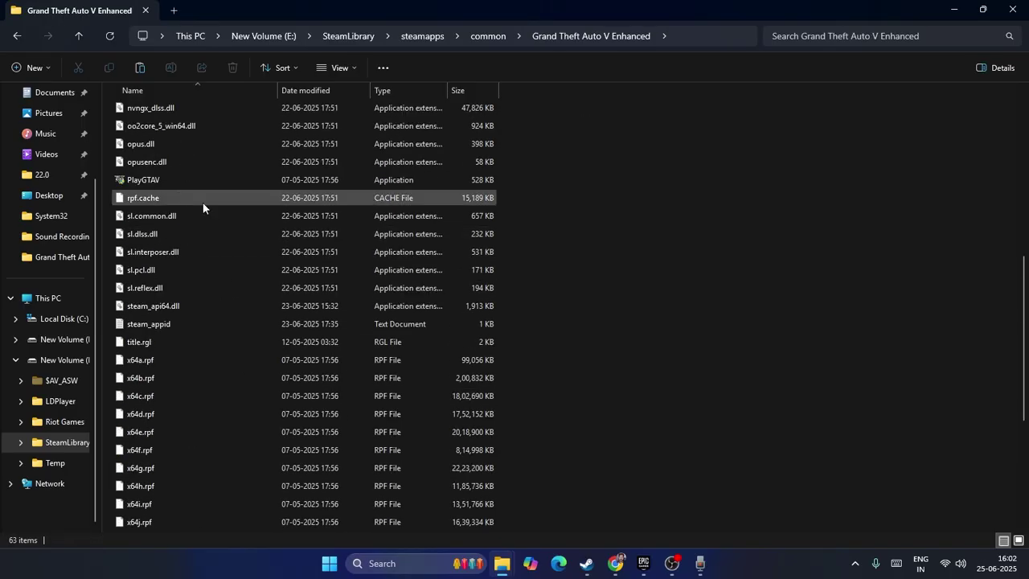
scroll(657, 301, "up", 2)
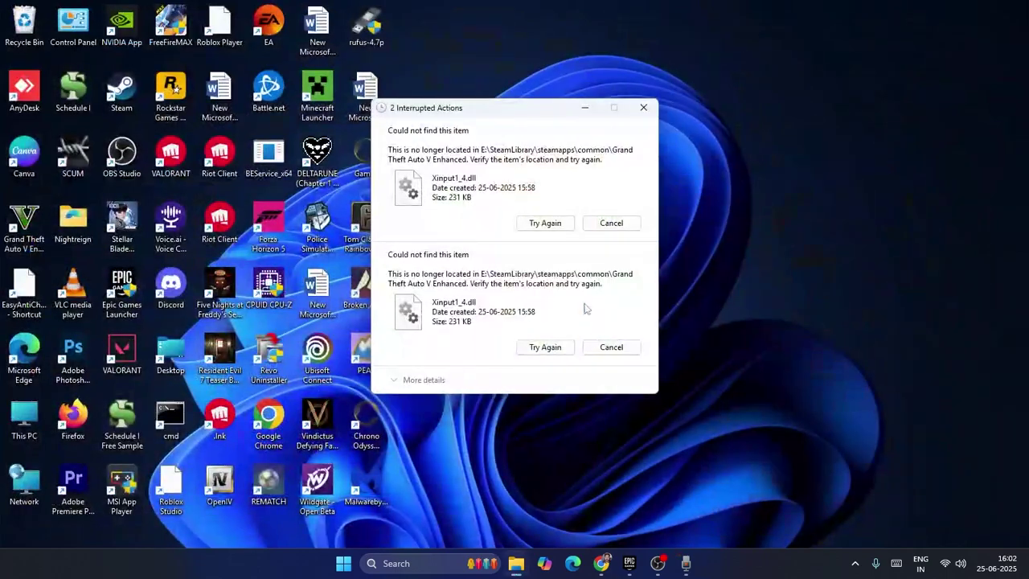
Dismiss the interrupted file actions dialog, and take Steam out of Big Picture Mode to a minimized window
left_click(643, 108)
left_click(544, 274)
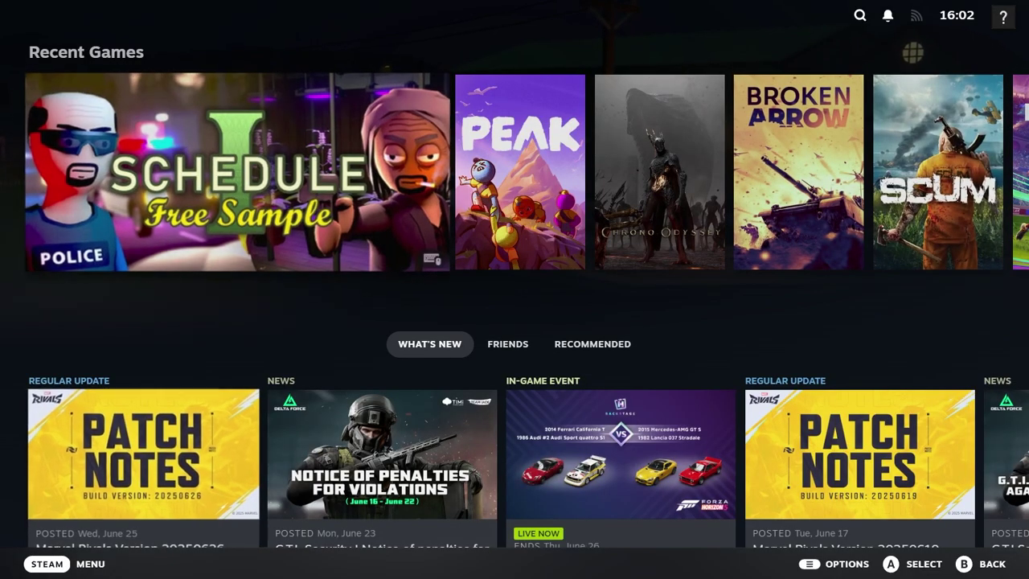
left_click(42, 561)
left_click(29, 424)
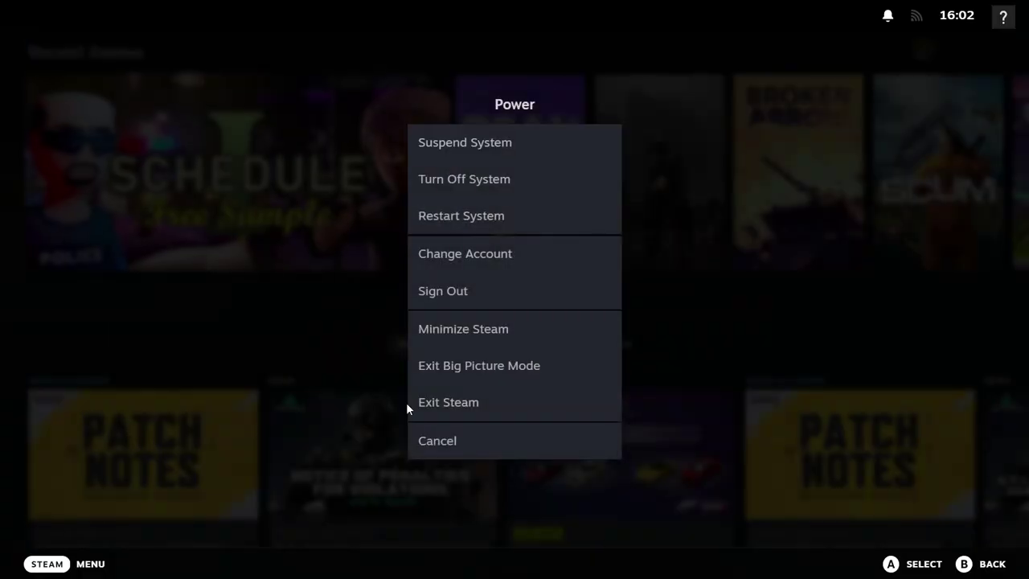
left_click(487, 368)
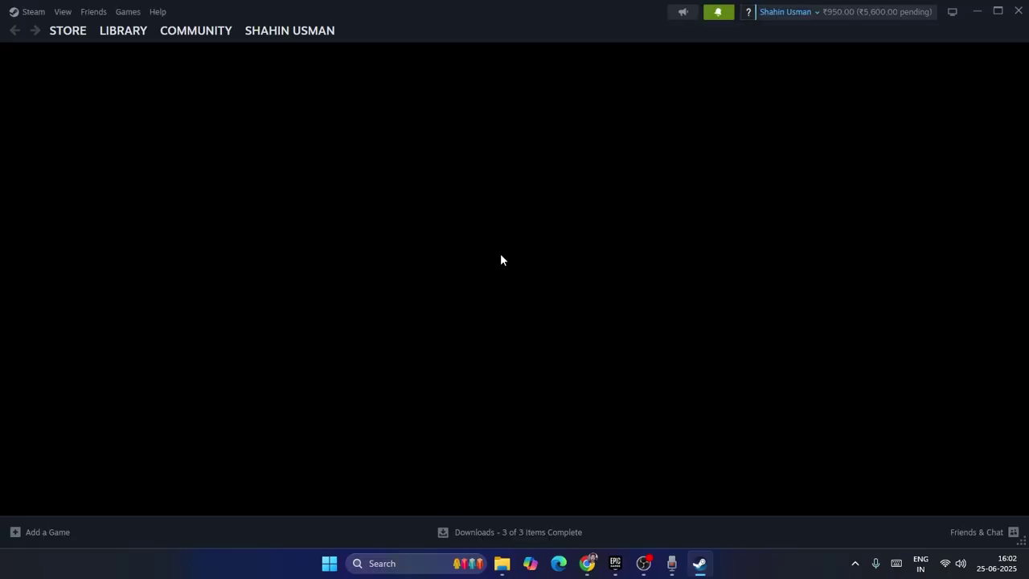
left_click(976, 11)
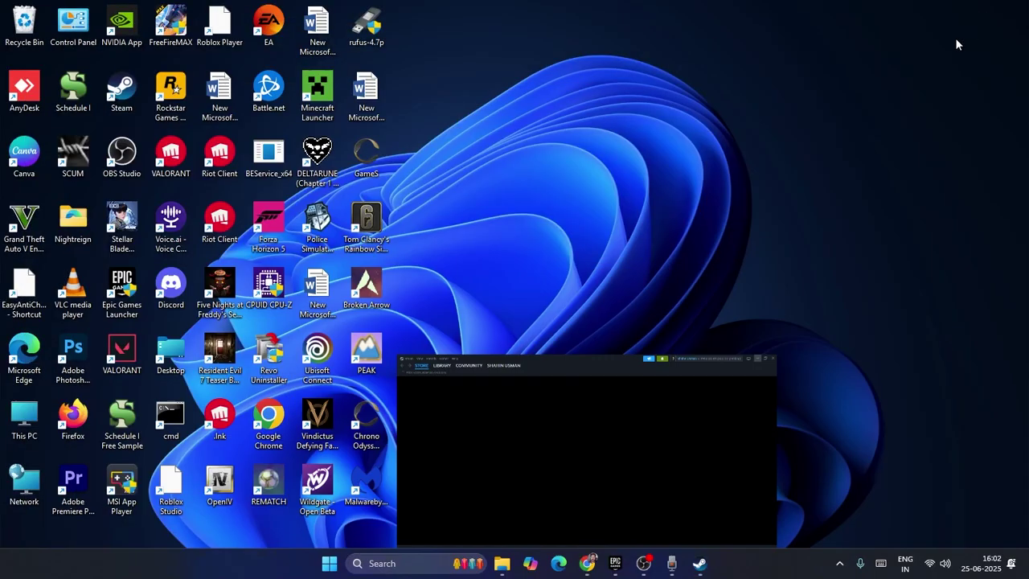
Launch Rockstar Games Launcher, disable BattlEye in its general settings, and close the launcher
left_click(386, 562)
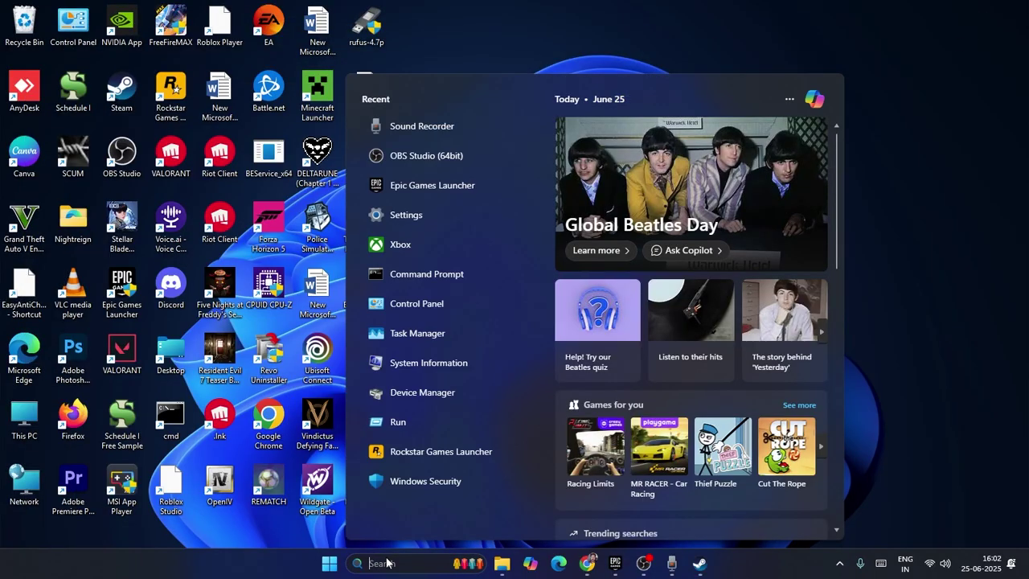
type("roc")
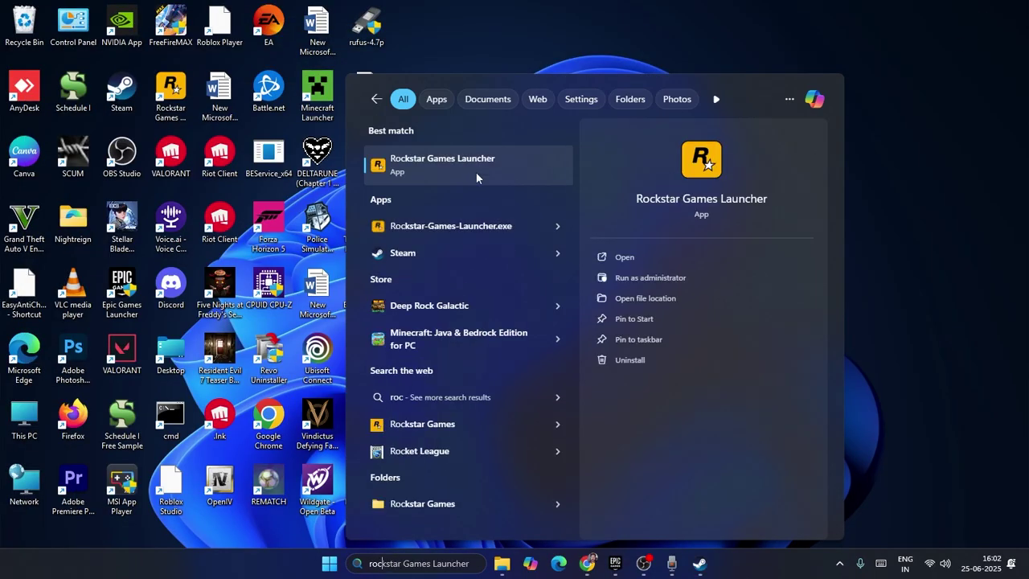
left_click(476, 172)
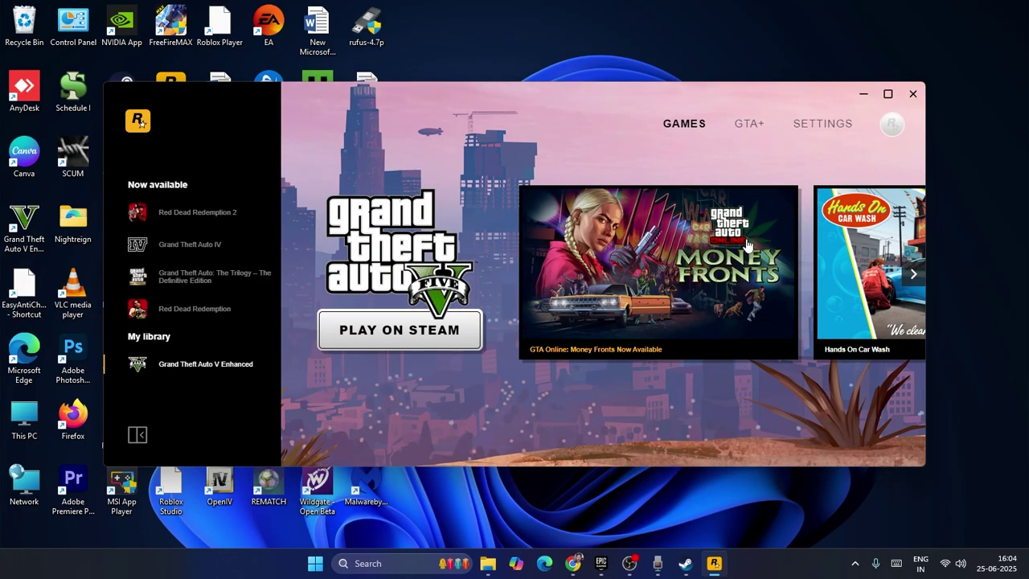
left_click(820, 126)
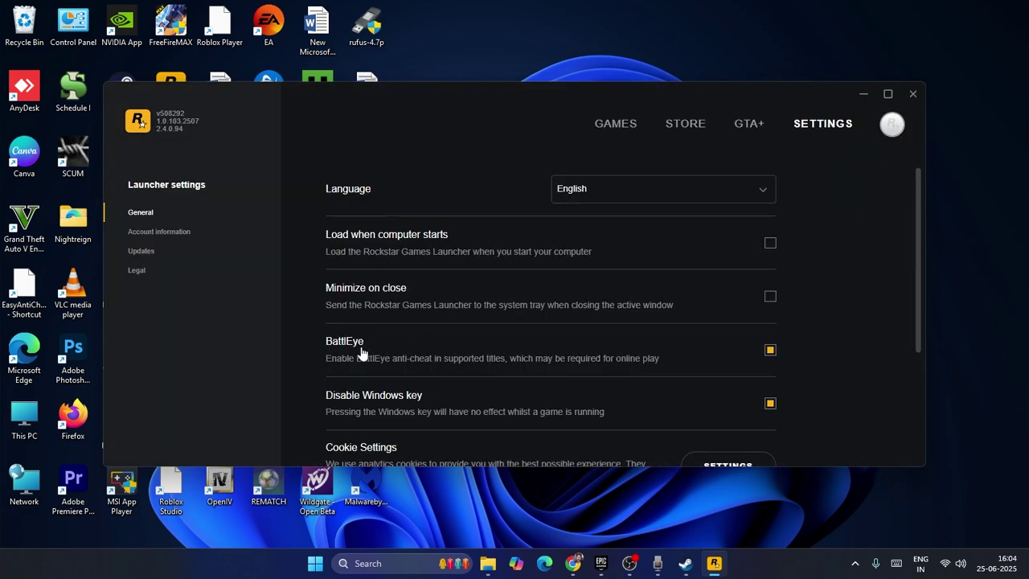
left_click(770, 351)
left_click(912, 95)
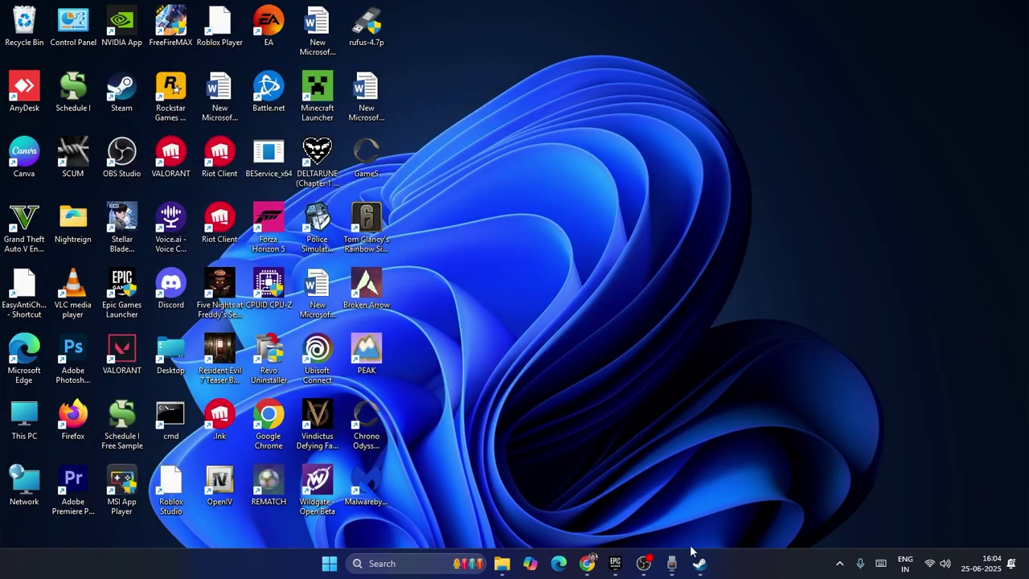
Switch to Steam and open the Grand Theft Auto V Enhanced page in the library
left_click(696, 560)
left_click(140, 37)
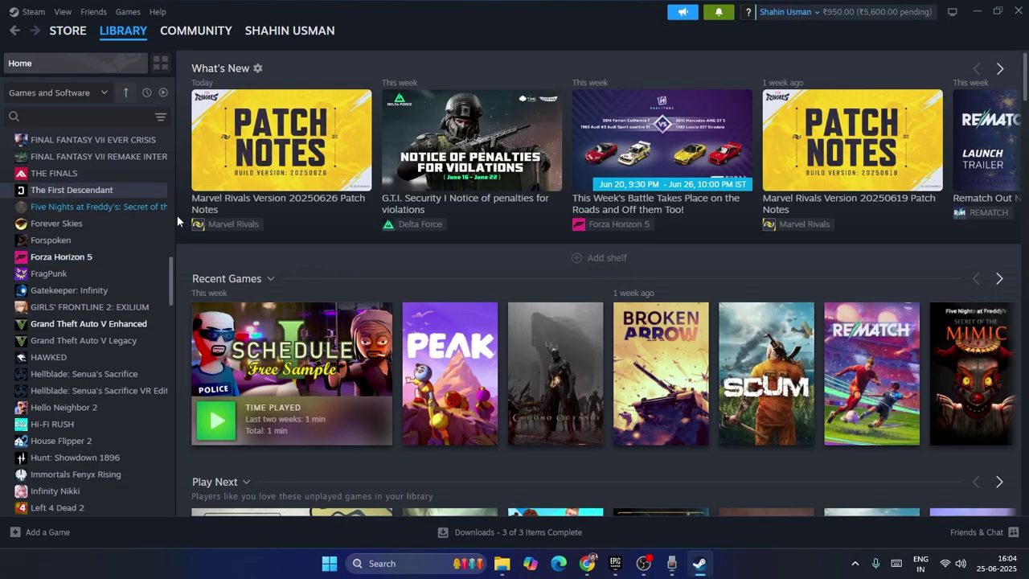
left_click(140, 324)
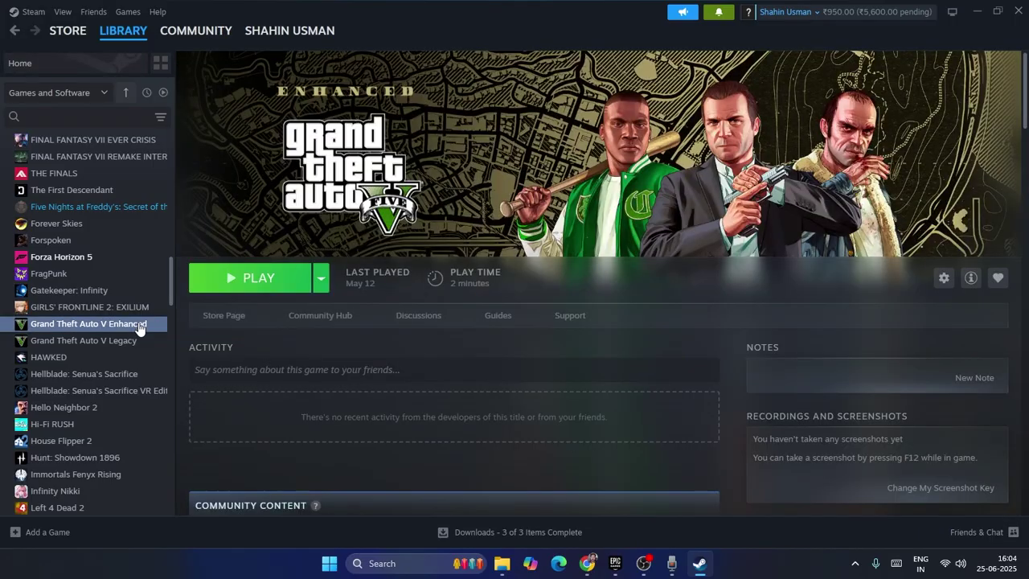
Browse the local files of Grand Theft Auto V Enhanced from Steam, search the folder for "args", and close it
right_click(140, 324)
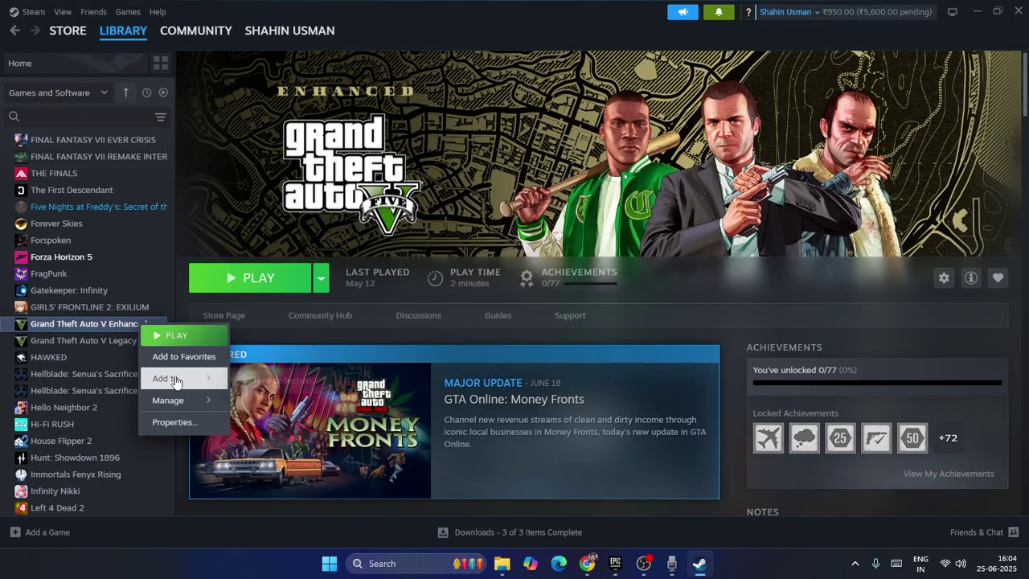
mouse_move(201, 398)
left_click(275, 423)
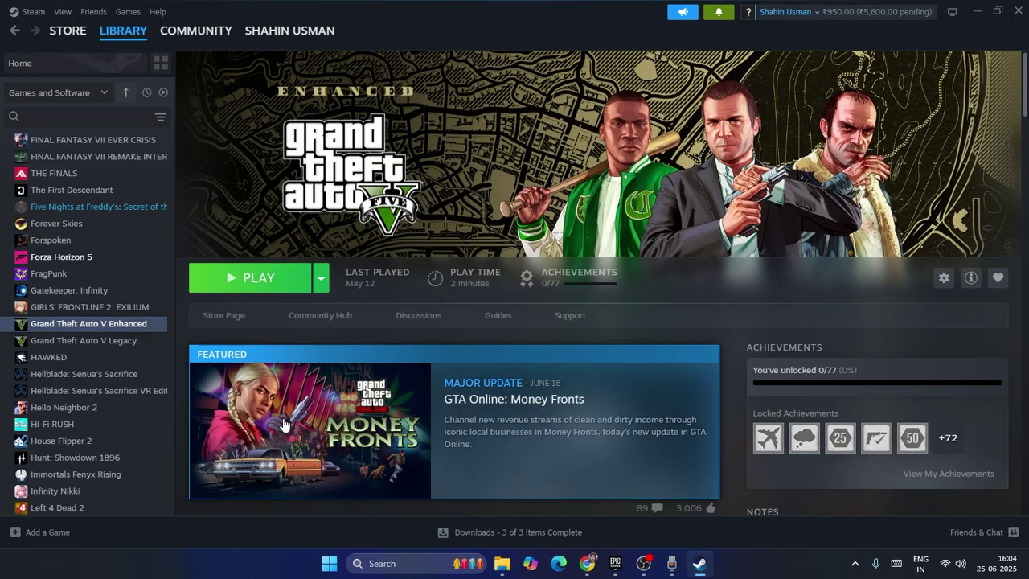
left_click(345, 12)
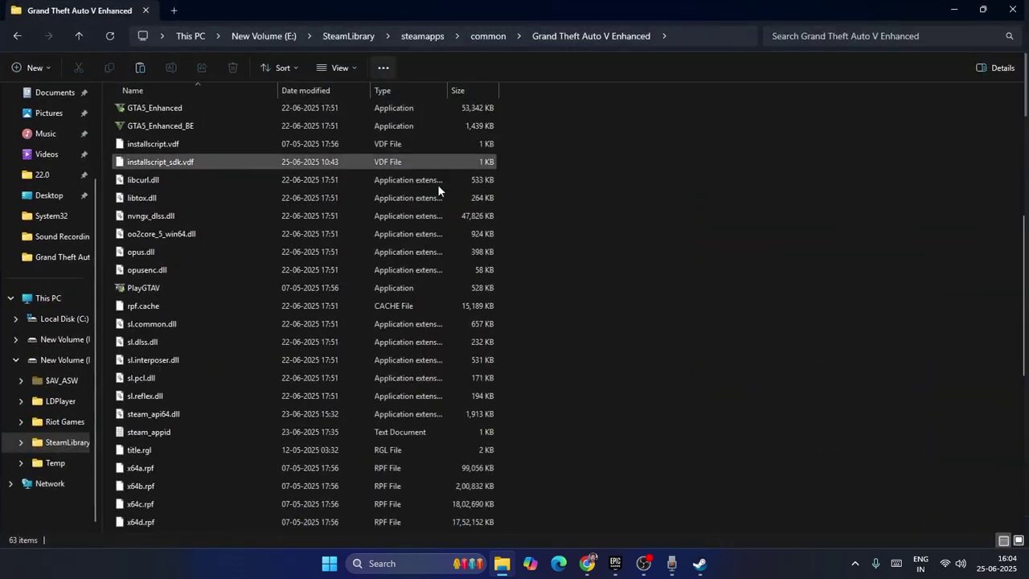
left_click(828, 38)
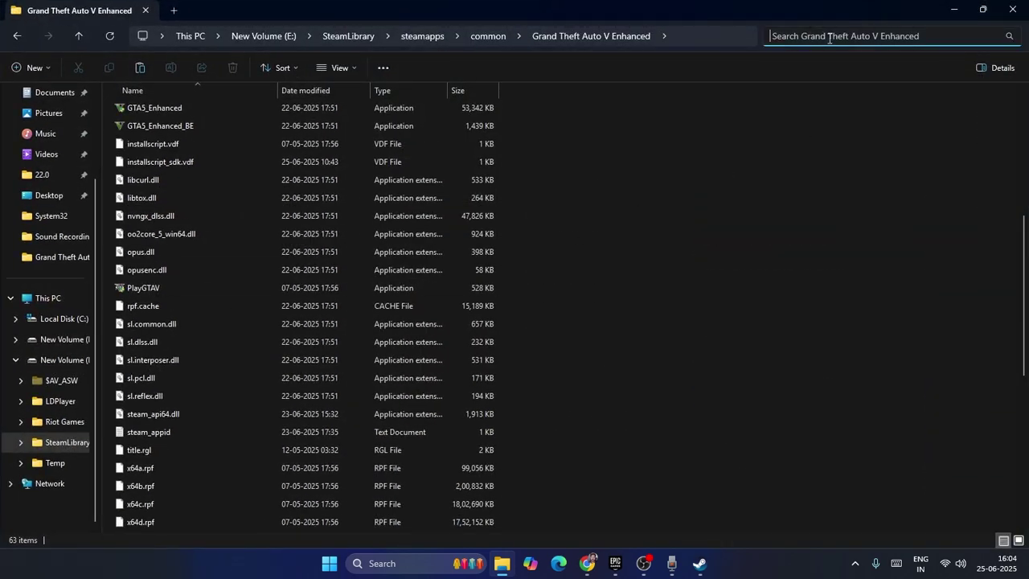
type("args")
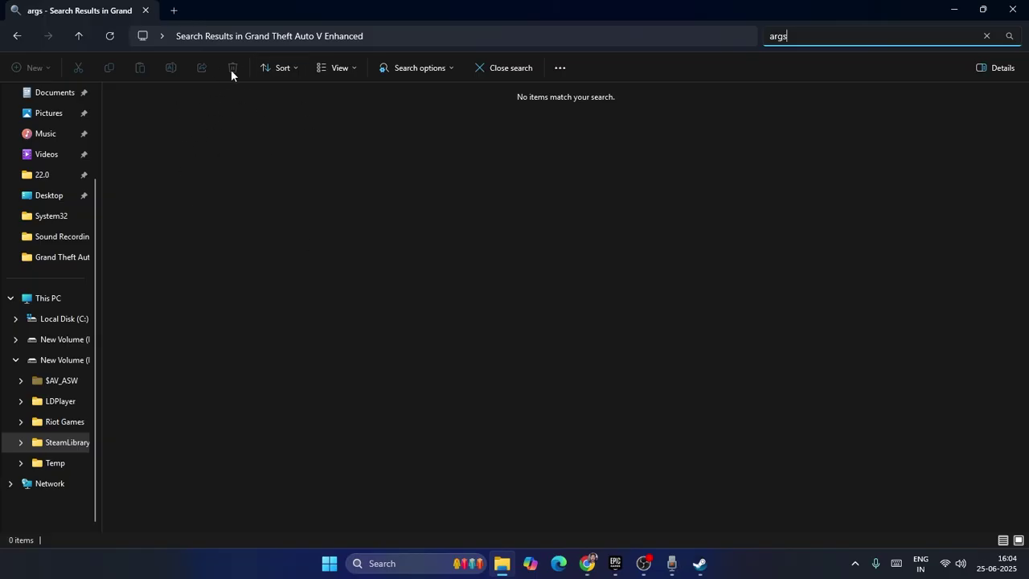
left_click(1013, 10)
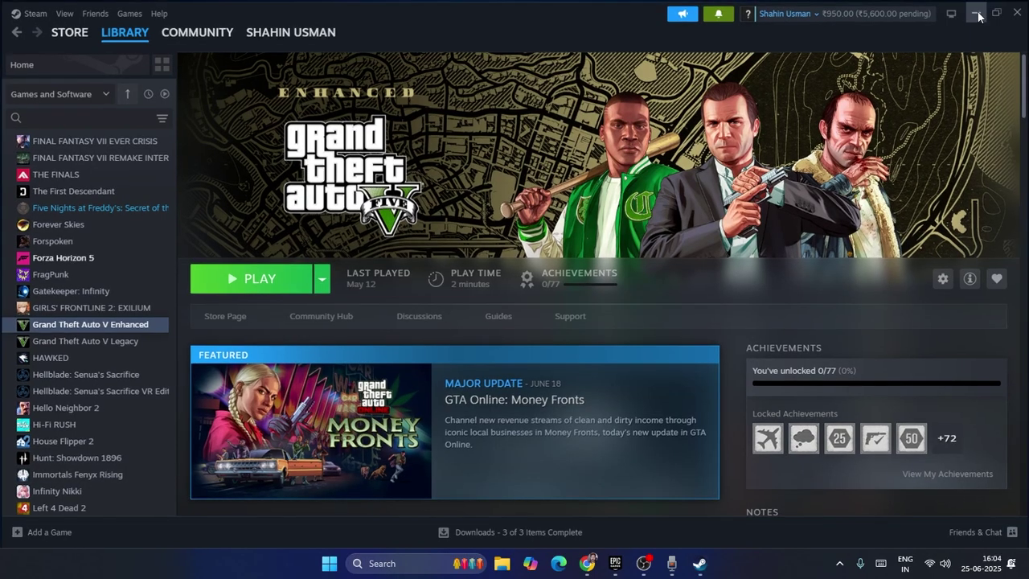
left_click(977, 11)
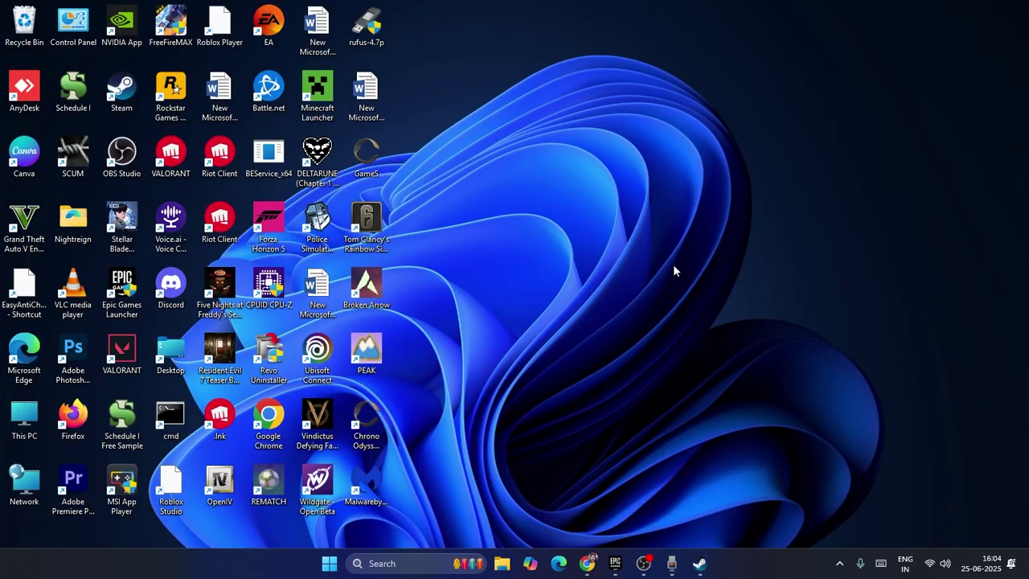
In Steam, set the launch options of Grand Theft Auto V Enhanced to "-nobattleye -noBE" in its general properties
left_click(699, 563)
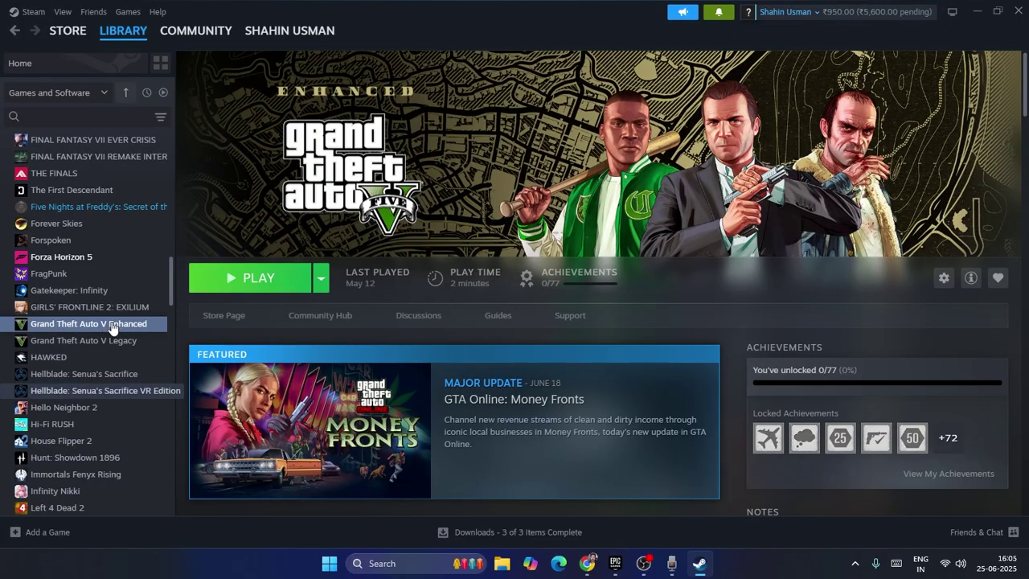
right_click(115, 324)
left_click(160, 421)
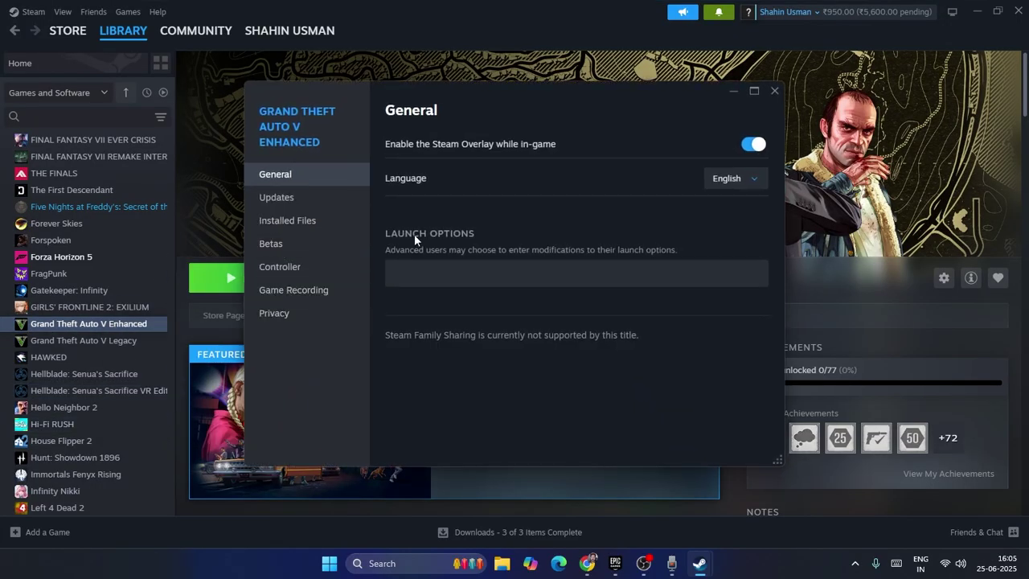
left_click(389, 275)
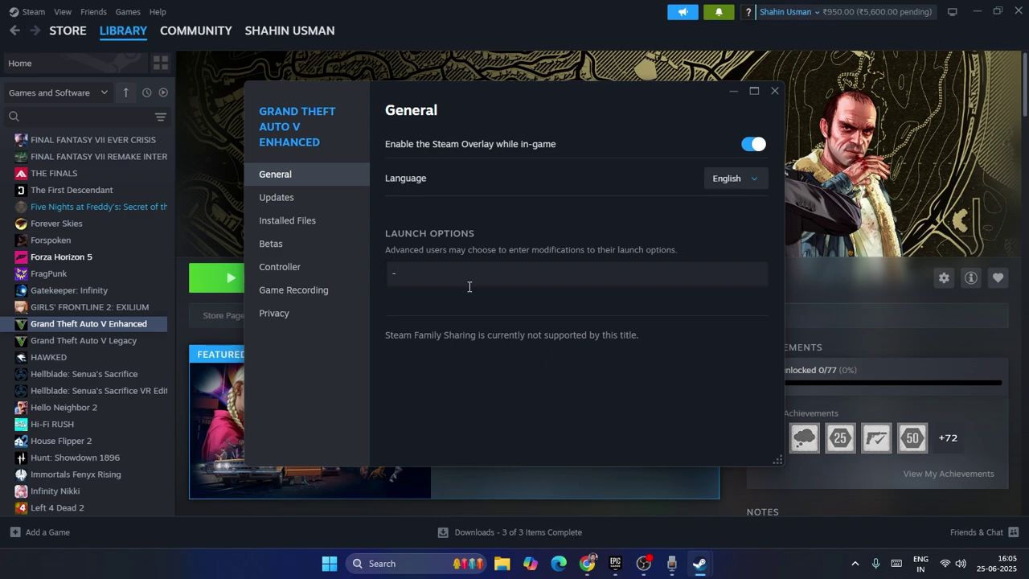
type("NBttleeye")
key("BackSpace")
key("BackSpace")
mouse_move(392, 273)
left_mouse_down()
mouse_move(476, 281)
mouse_move(392, 277)
left_mouse_up()
left_click(483, 276)
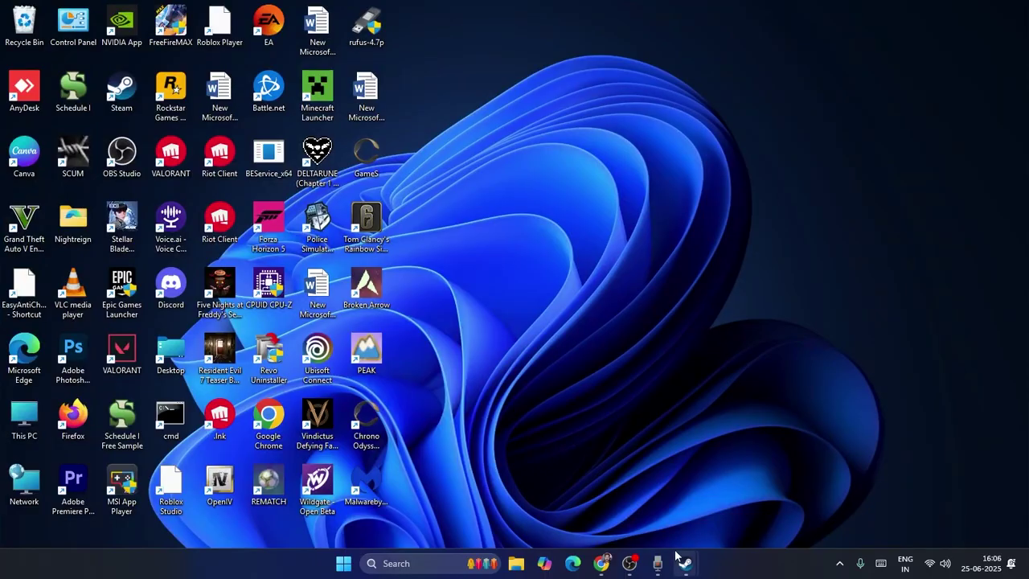
Close the Grand Theft Auto V Enhanced properties window and bring the Steam library back up
mouse_move(684, 563)
left_click(756, 489)
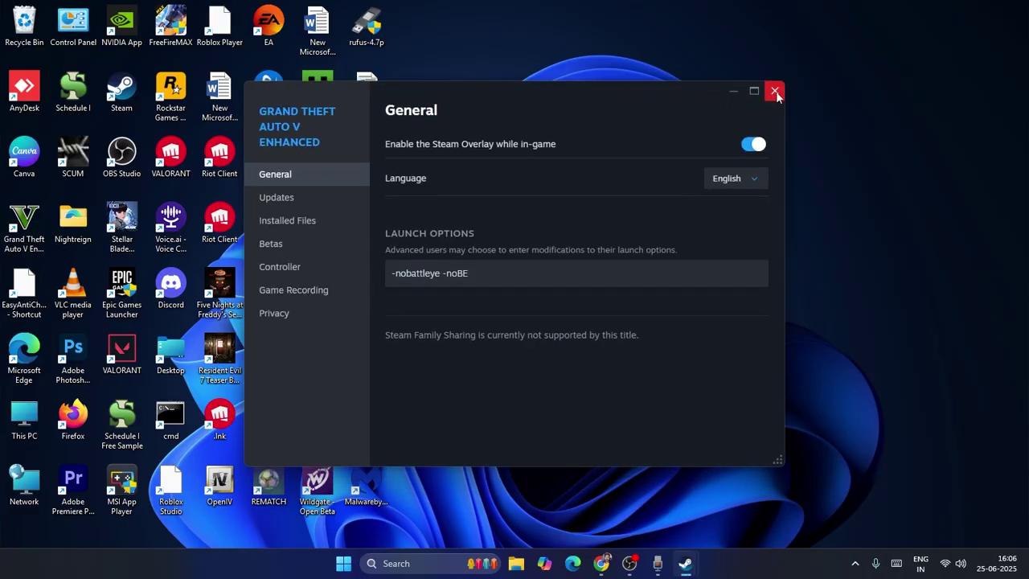
left_click(774, 92)
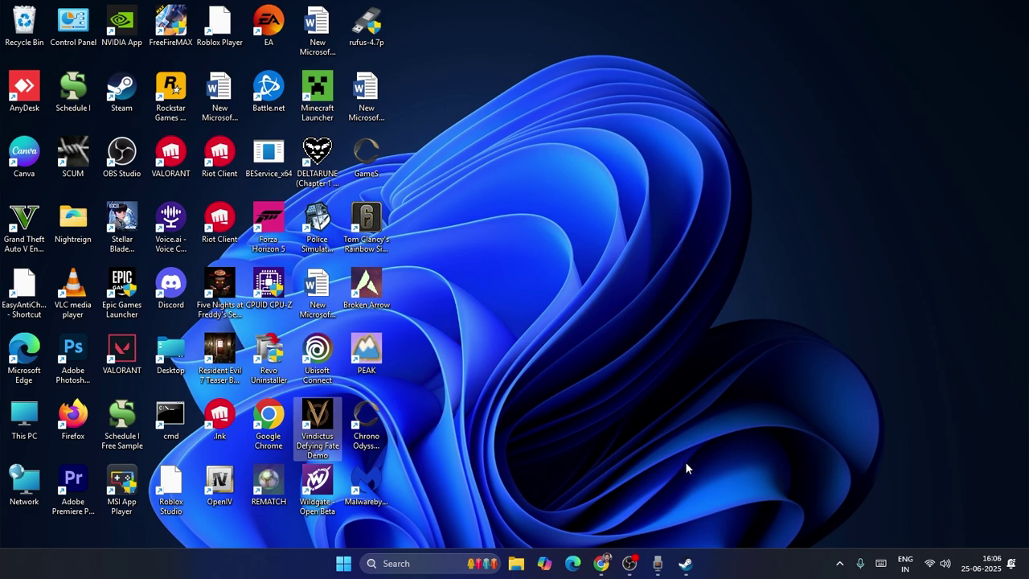
left_click(685, 563)
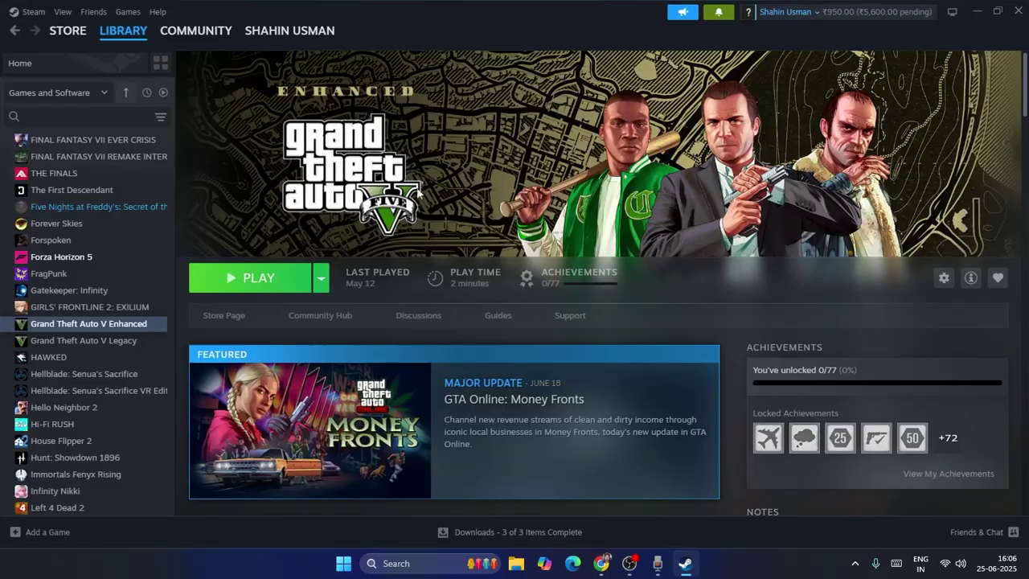